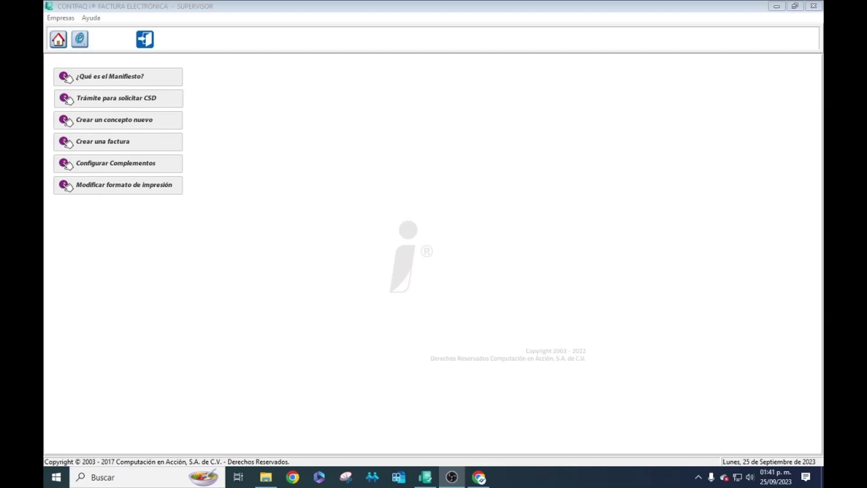
- Bring CONTPAQi to the front and open the Abrir Empresa company catalogue
{"action": "left_click", "coordinate": [398, 309]}
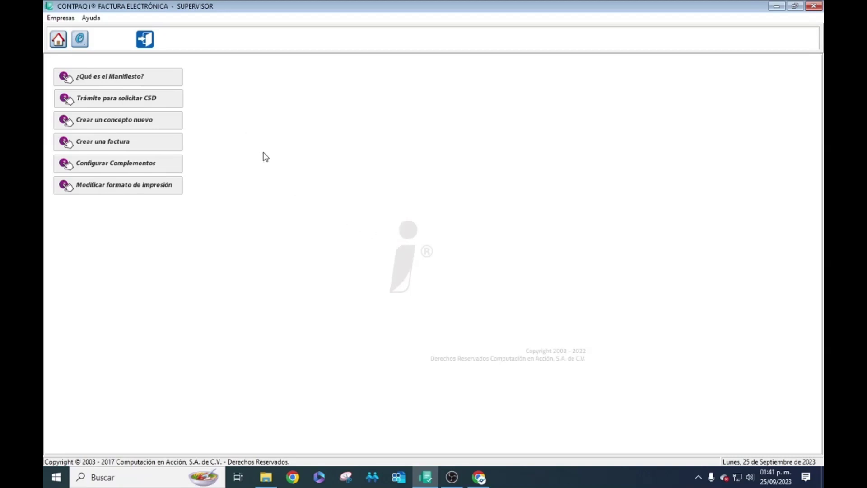
{"action": "left_click", "coordinate": [58, 40]}
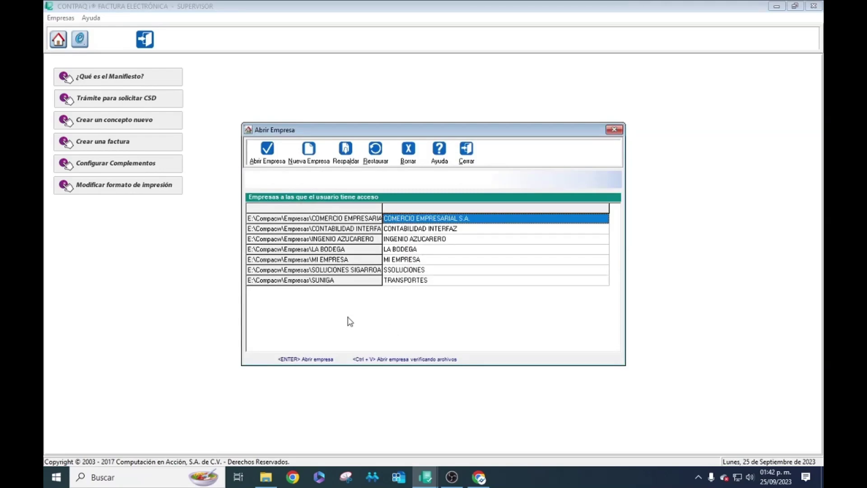
- Choose Nueva Empresa in Abrir Empresa to get a blank Empresas form
{"action": "left_click", "coordinate": [306, 159]}
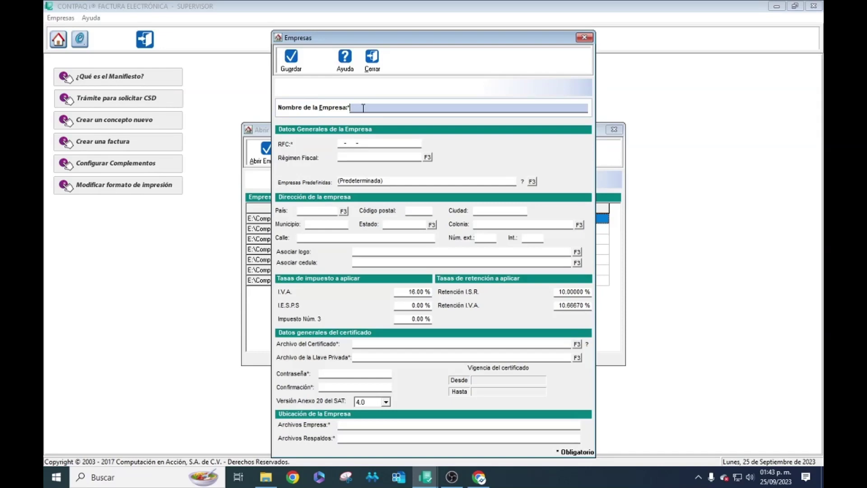
- Enter INNOVACION VALOR Y DESARROLLO as the company name, fixing the typos
{"action": "type", "text": "INNI"}
{"action": "type", "text": "OVACION"}
{"action": "type", "text": "VL"}
{"action": "key", "text": "BackSpace"}
{"action": "type", "text": "ALOR"}
{"action": "type", "text": "Y DESARROLLO"}
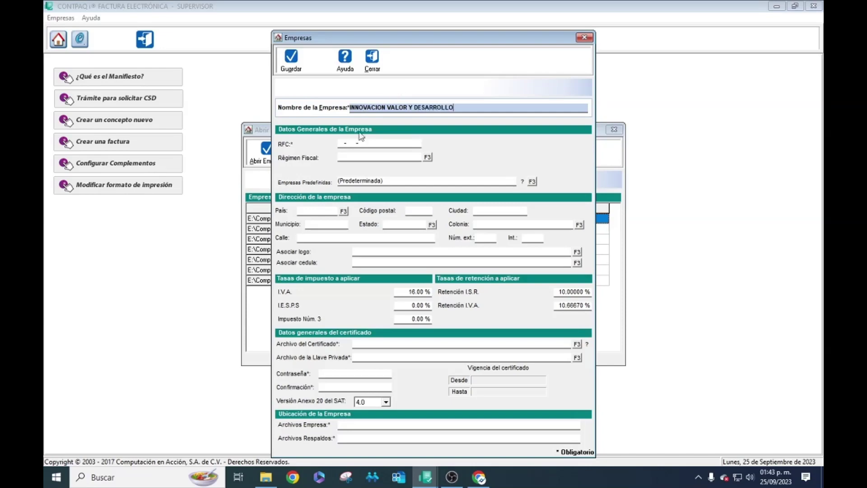
{"action": "left_click", "coordinate": [373, 143]}
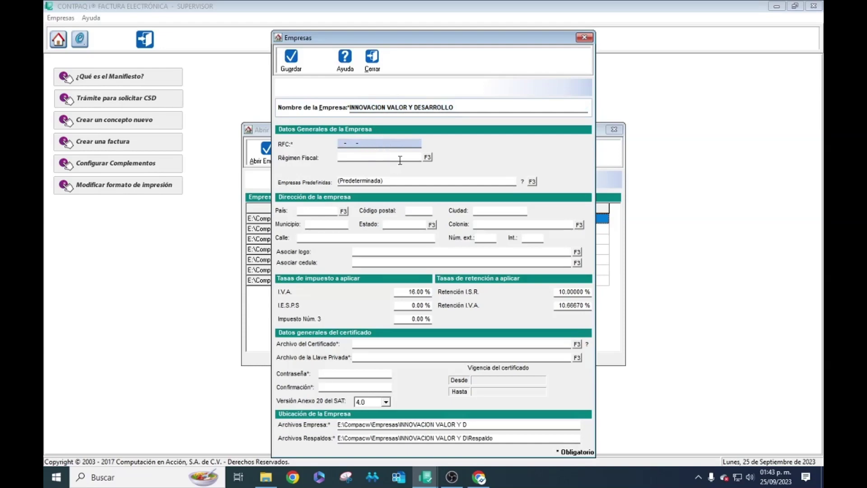
{"action": "left_click", "coordinate": [265, 479]}
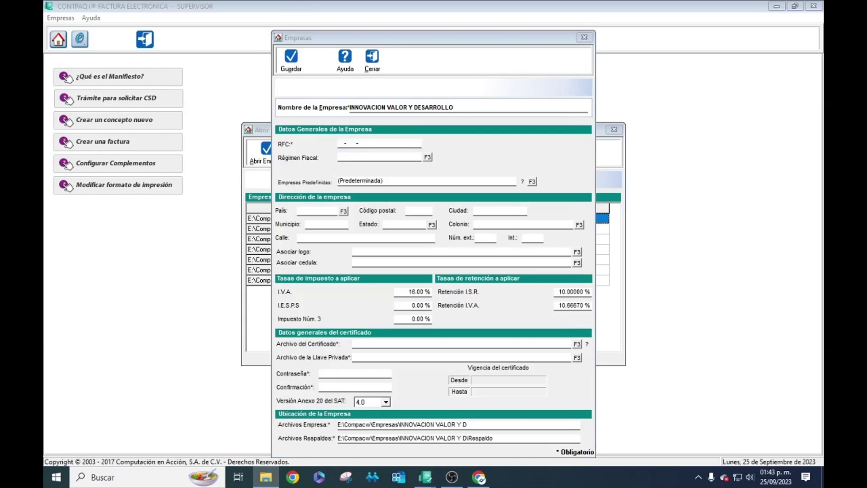
{"action": "left_click", "coordinate": [457, 141]}
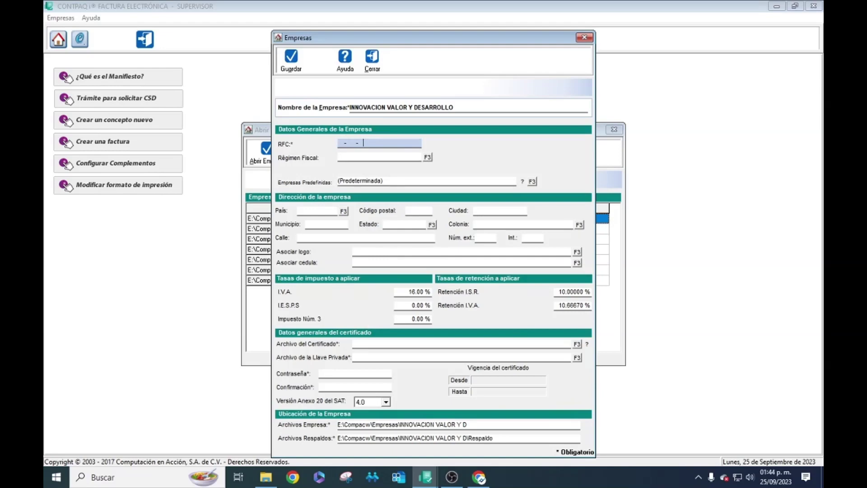
{"action": "key", "text": "super+e"}
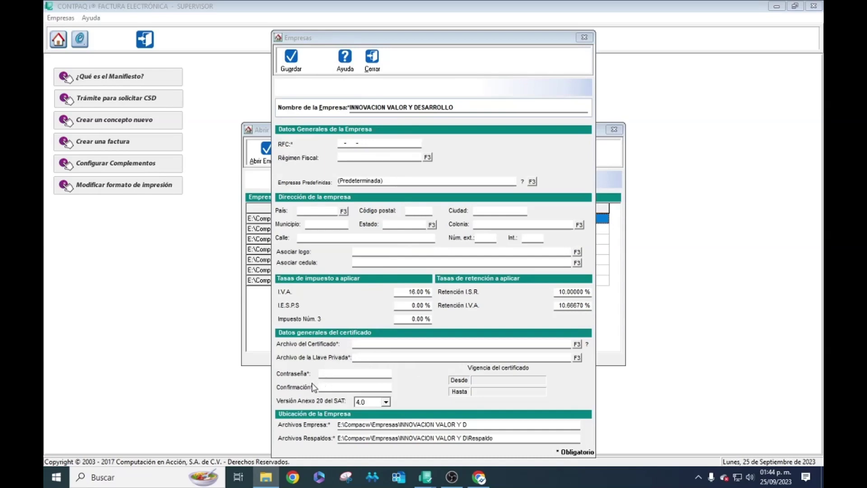
{"action": "left_click", "coordinate": [423, 390]}
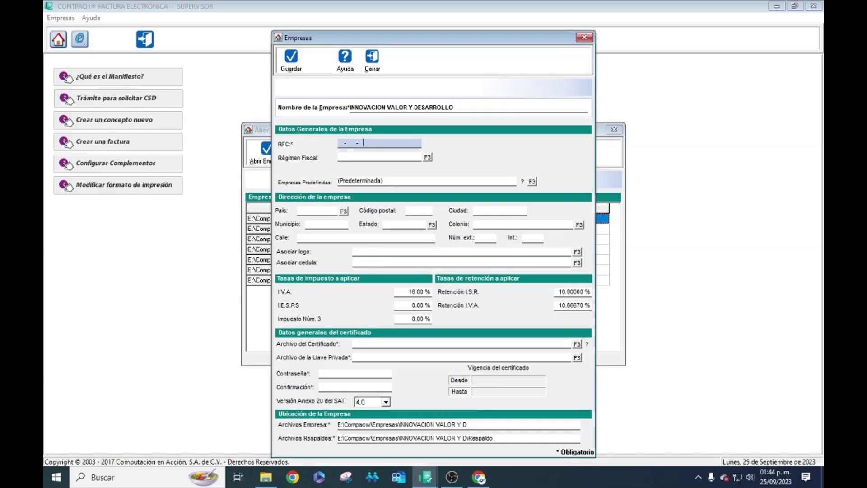
{"action": "key", "text": "super+e"}
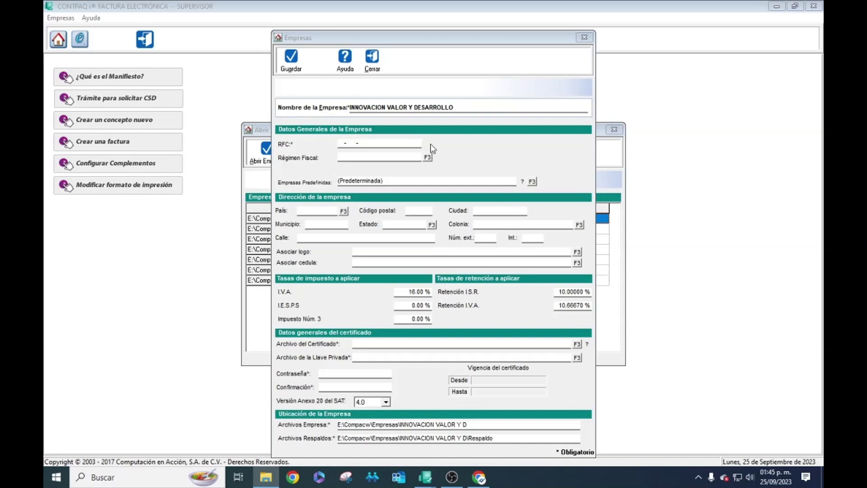
- Paste the company's RFC and set Régimen Fiscal to 601 General de Ley Personas Morales
{"action": "left_click", "coordinate": [397, 142]}
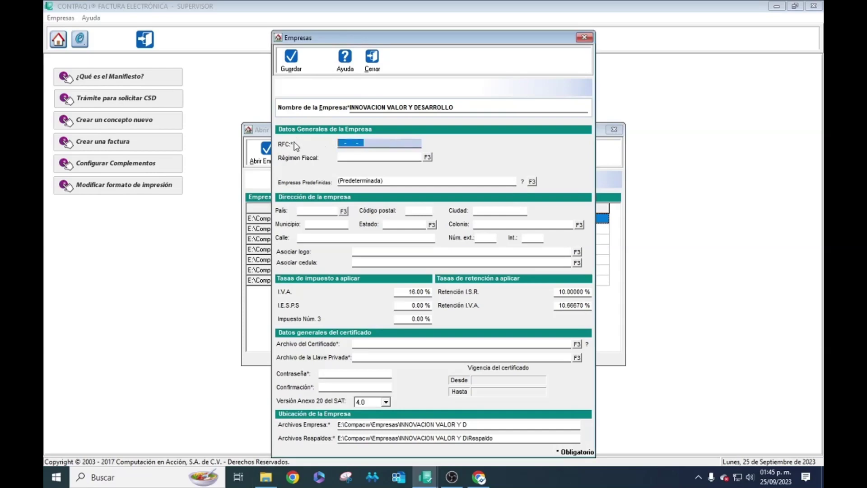
{"action": "type", "text": "IVD-920810-GU2"}
{"action": "left_click", "coordinate": [427, 157]}
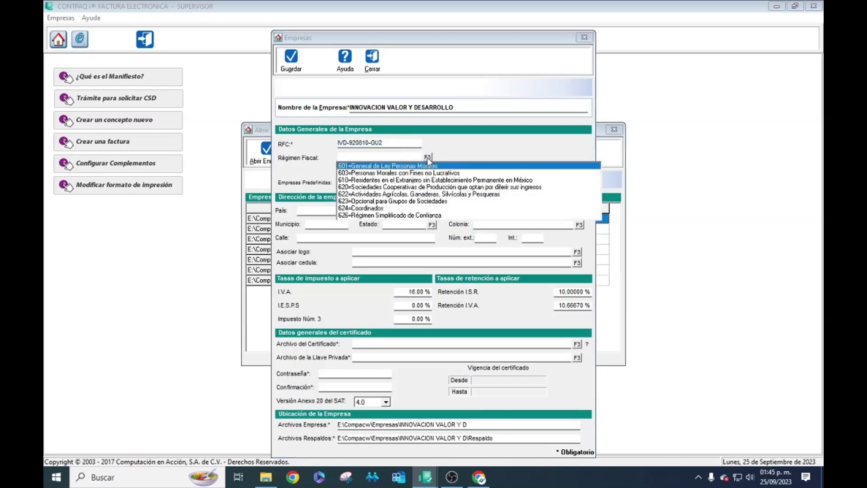
{"action": "left_click", "coordinate": [401, 167]}
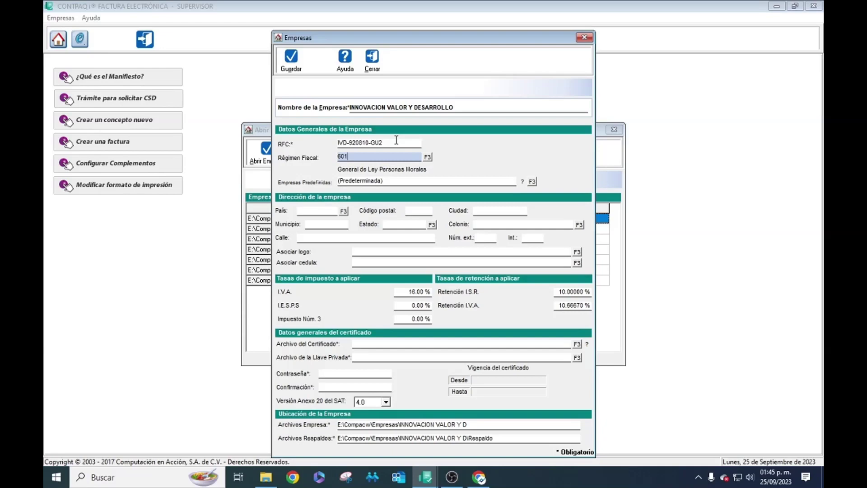
{"action": "left_click", "coordinate": [396, 141]}
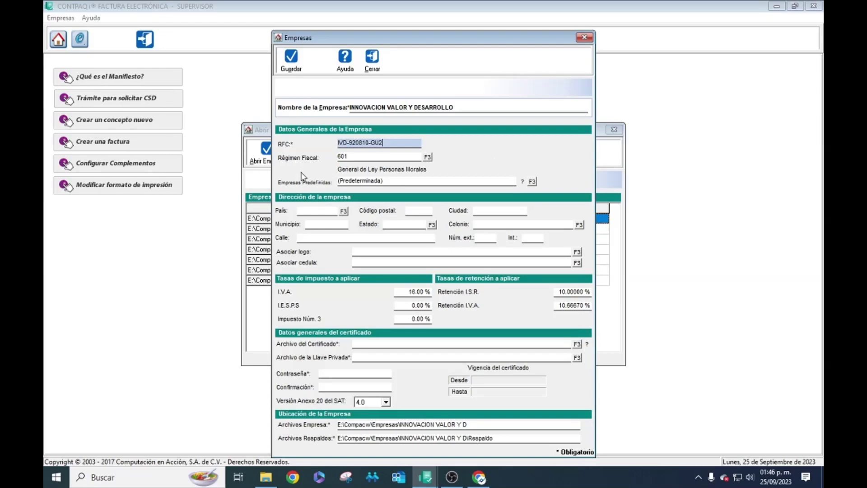
{"action": "left_click", "coordinate": [452, 477]}
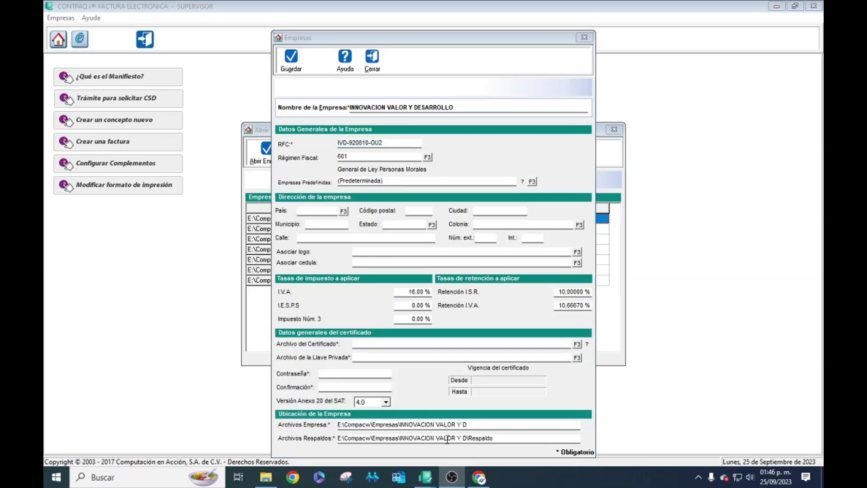
{"action": "left_click", "coordinate": [499, 180]}
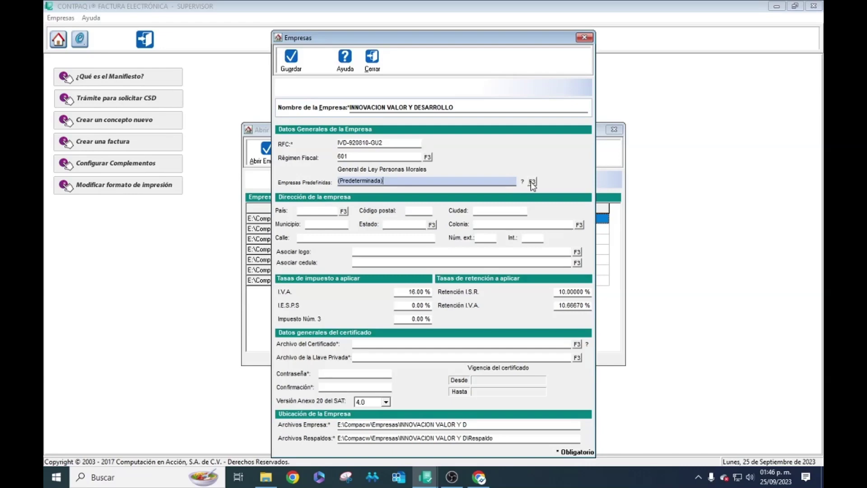
{"action": "left_click", "coordinate": [532, 182]}
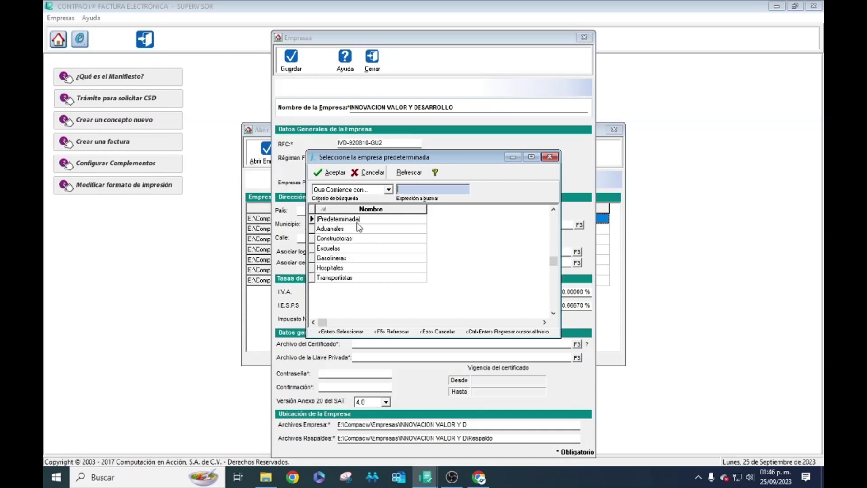
{"action": "left_click", "coordinate": [555, 156]}
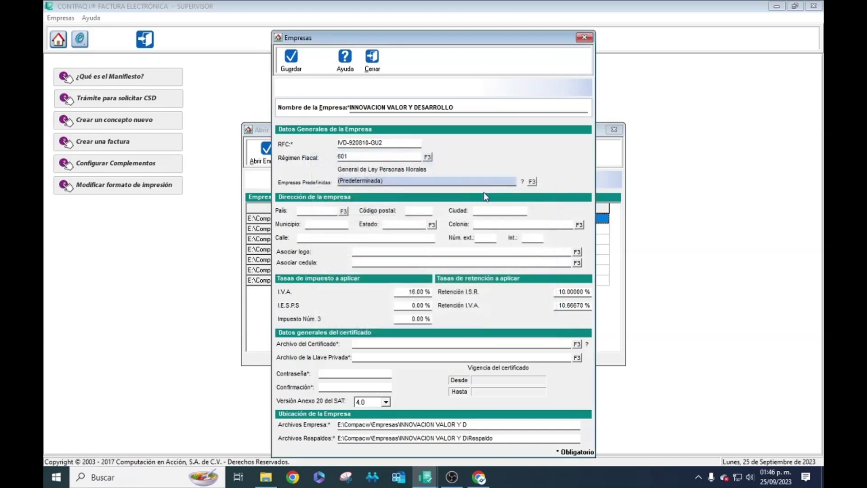
{"action": "left_click", "coordinate": [322, 209]}
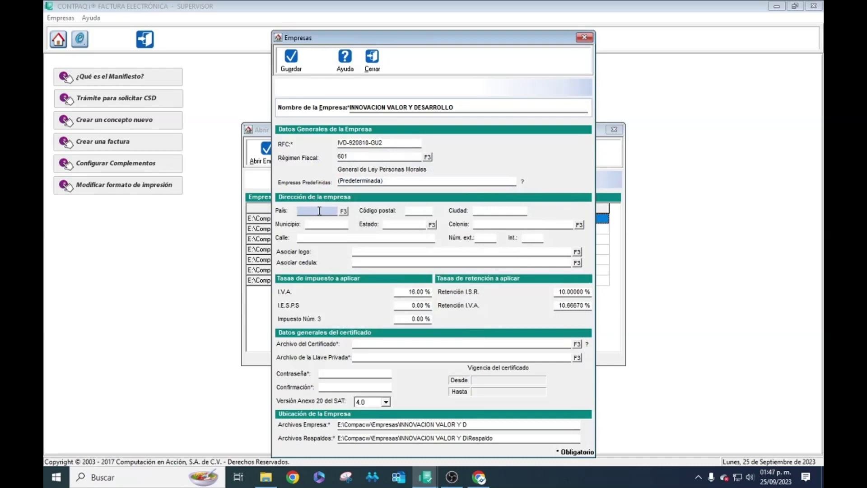
- Set country México, postal code 22260 and colonia Ciudad Valle de las Palmas
{"action": "left_click", "coordinate": [343, 212]}
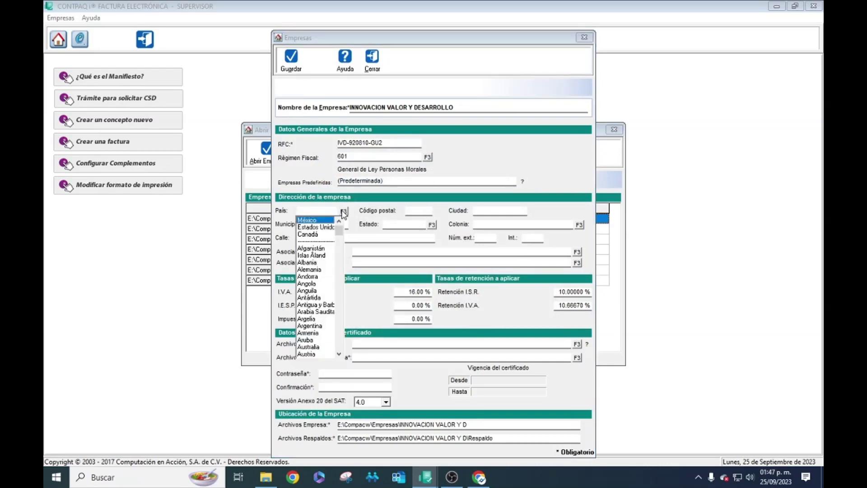
{"action": "left_click", "coordinate": [327, 220]}
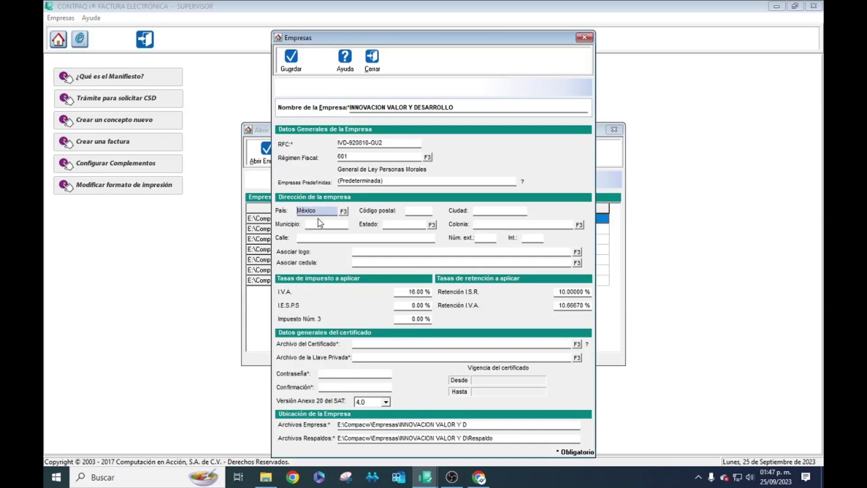
{"action": "left_click", "coordinate": [417, 211]}
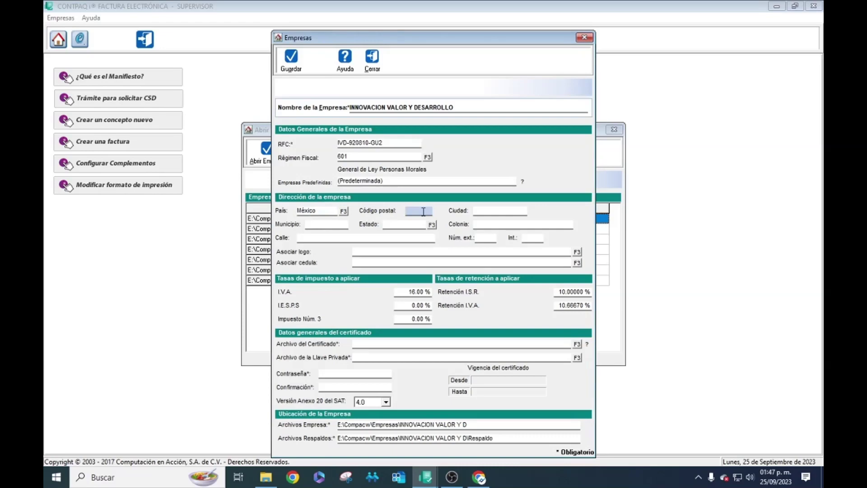
{"action": "type", "text": "22260"}
{"action": "key", "text": "Tab"}
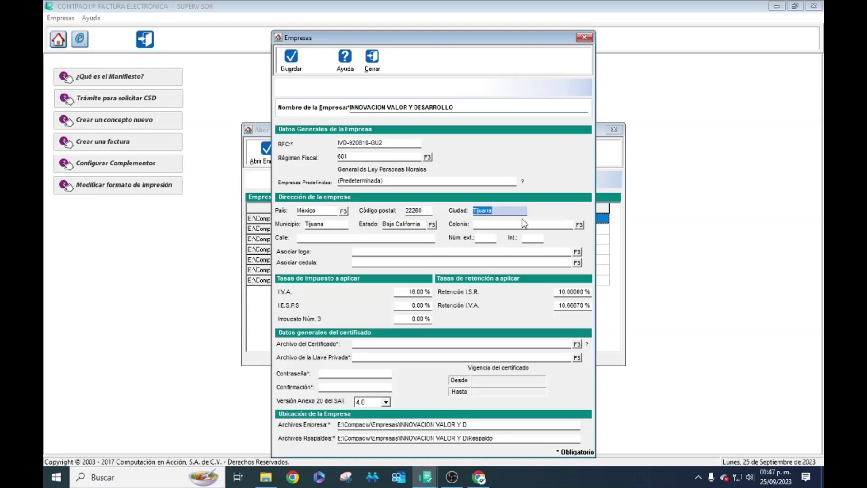
{"action": "left_click", "coordinate": [580, 224]}
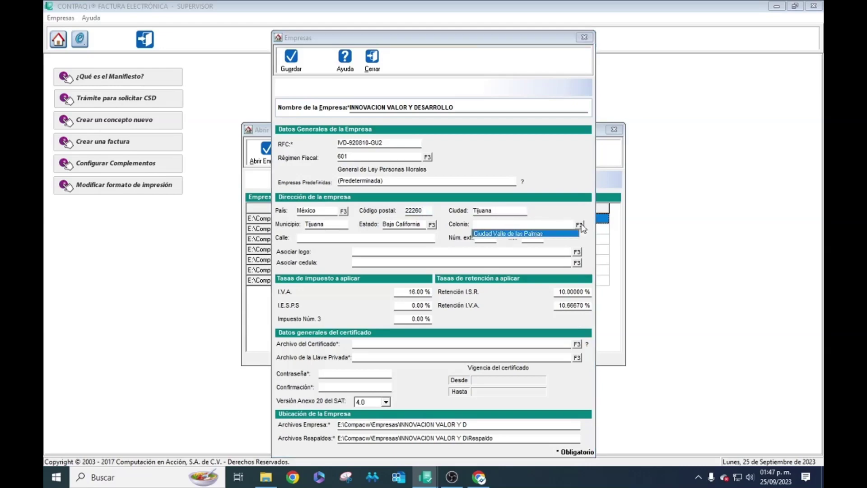
{"action": "left_click", "coordinate": [520, 234]}
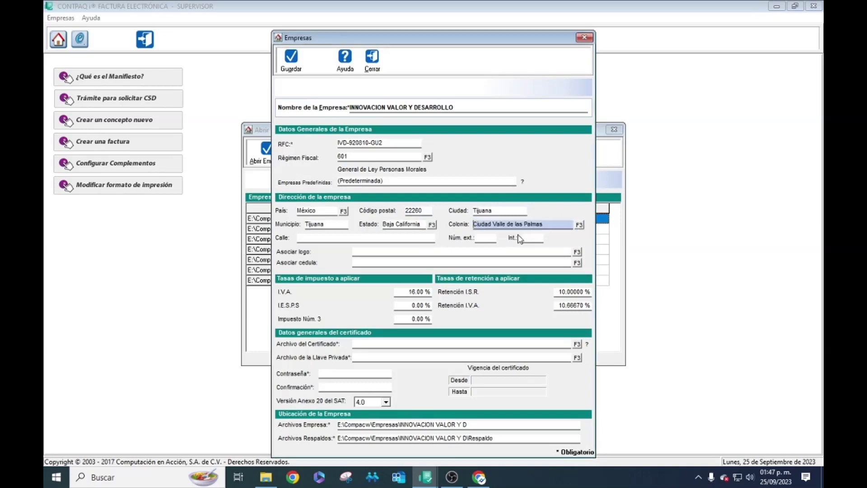
{"action": "left_click", "coordinate": [347, 238]}
{"action": "type", "text": "AG"}
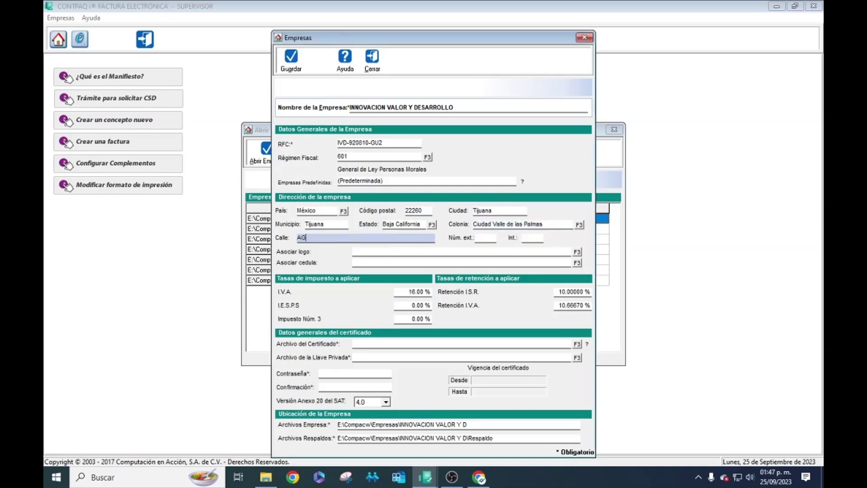
{"action": "type", "text": "USTIN ITURBIDE"}
{"action": "left_click", "coordinate": [492, 236]}
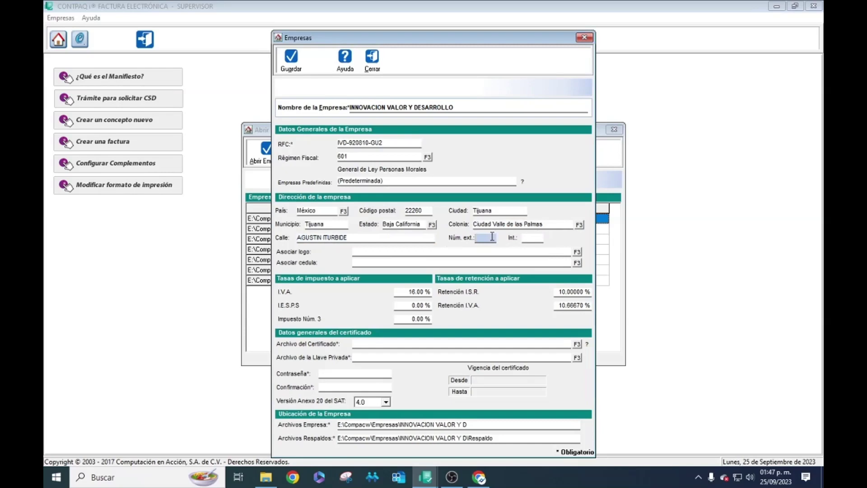
{"action": "type", "text": "12"}
{"action": "left_click", "coordinate": [378, 252]}
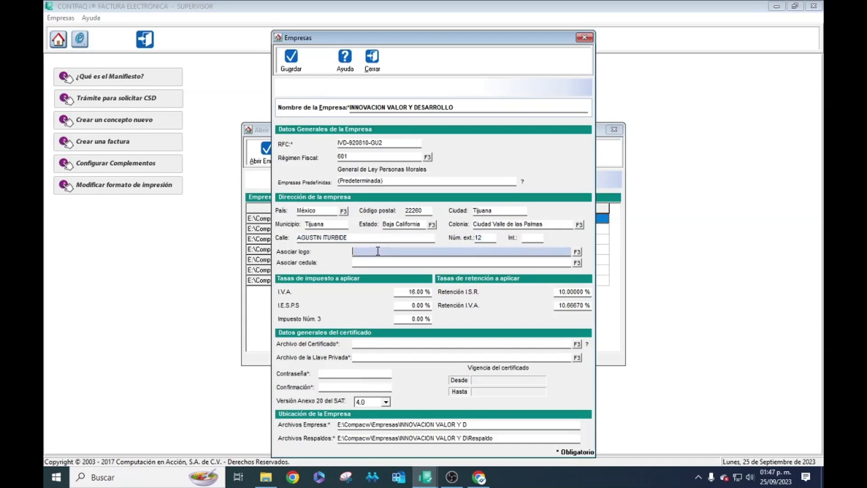
- Browse OneDrive to LOGO1.jpg in Imágenes and associate it as the company logo
{"action": "left_click", "coordinate": [577, 252]}
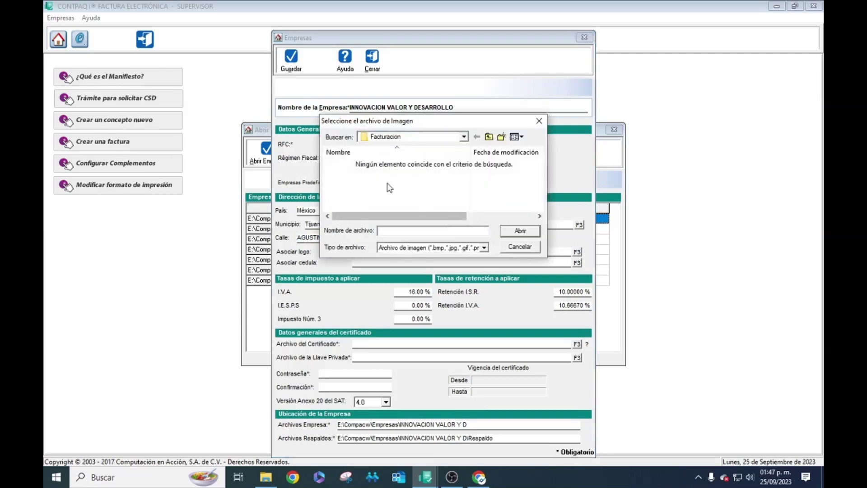
{"action": "left_click", "coordinate": [465, 137]}
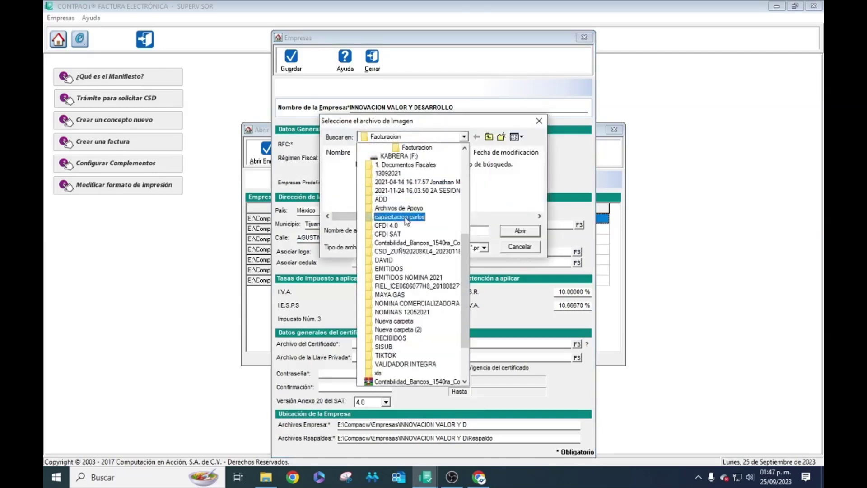
{"action": "scroll", "coordinate": [403, 233], "scroll_direction": "up", "scroll_amount": 3}
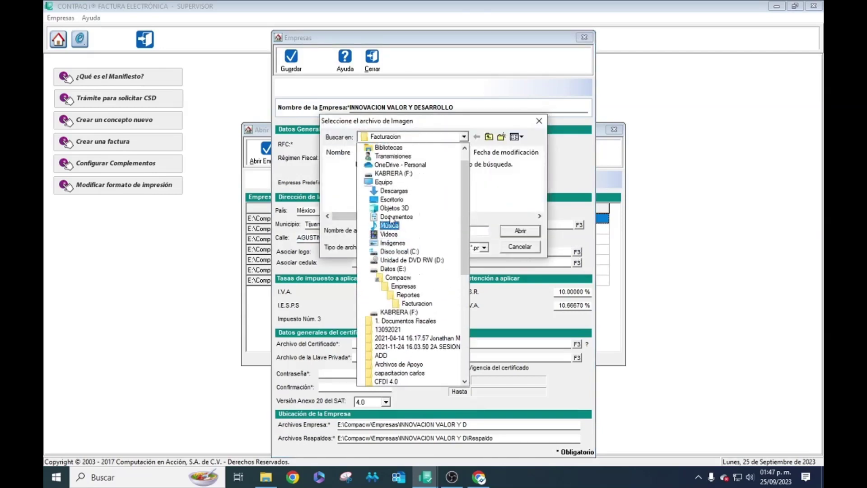
{"action": "left_click", "coordinate": [398, 166]}
{"action": "double_click", "coordinate": [370, 164]}
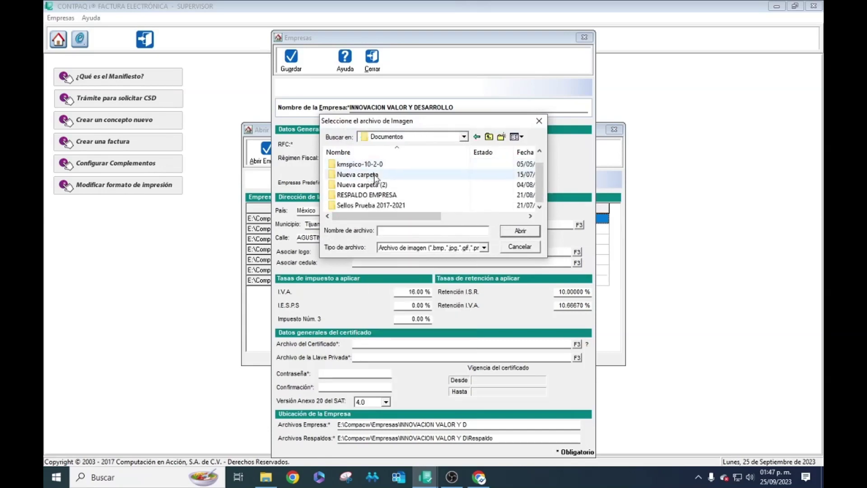
{"action": "scroll", "coordinate": [454, 194], "scroll_direction": "down", "scroll_amount": 1}
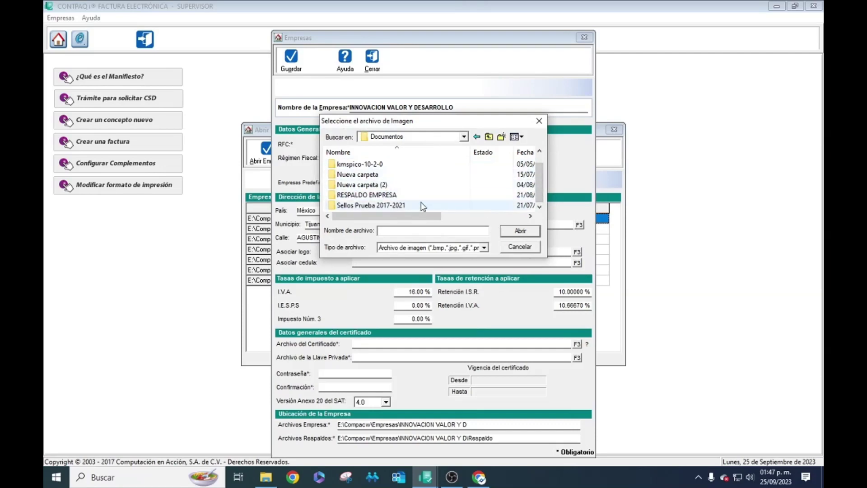
{"action": "scroll", "coordinate": [397, 190], "scroll_direction": "up", "scroll_amount": 1}
{"action": "scroll", "coordinate": [399, 188], "scroll_direction": "down", "scroll_amount": 1}
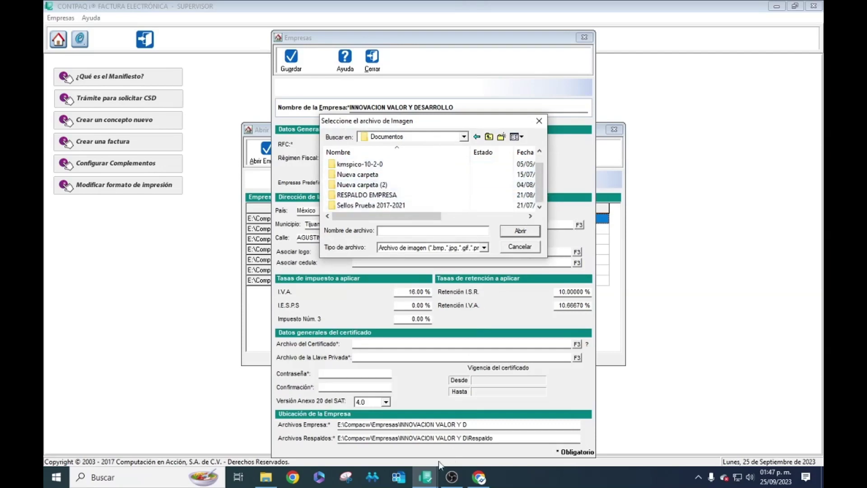
{"action": "mouse_move", "coordinate": [449, 483]}
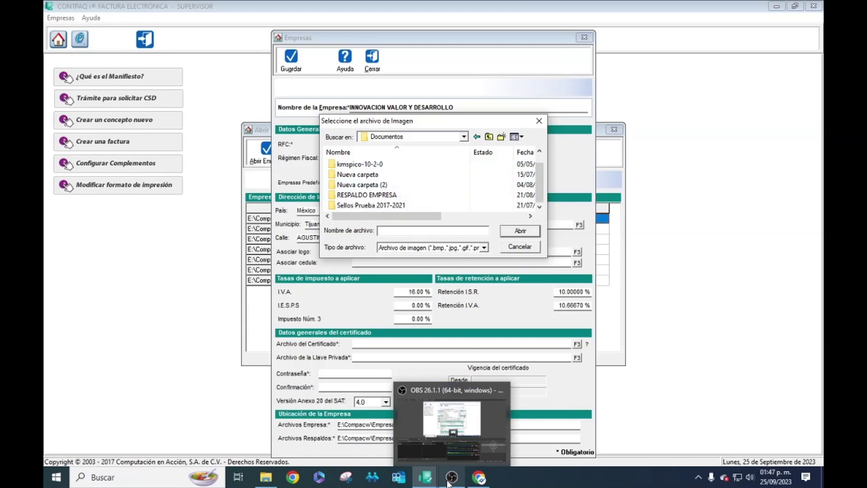
{"action": "left_click", "coordinate": [266, 478]}
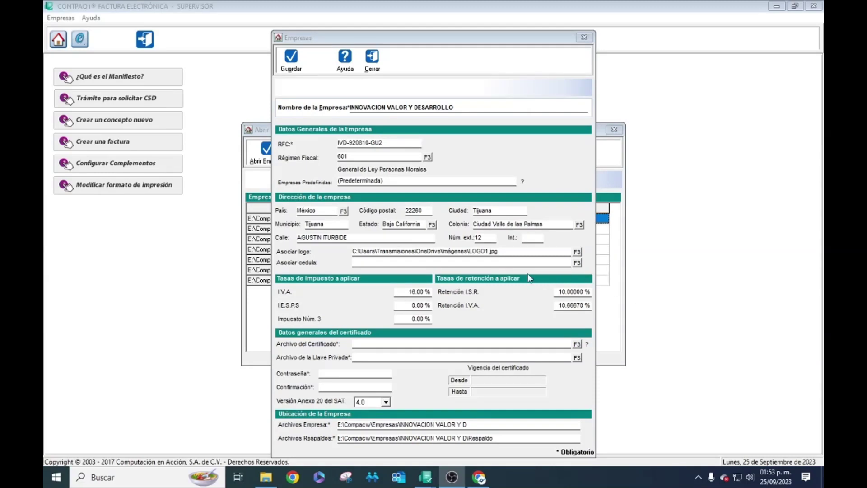
{"action": "left_click", "coordinate": [507, 275]}
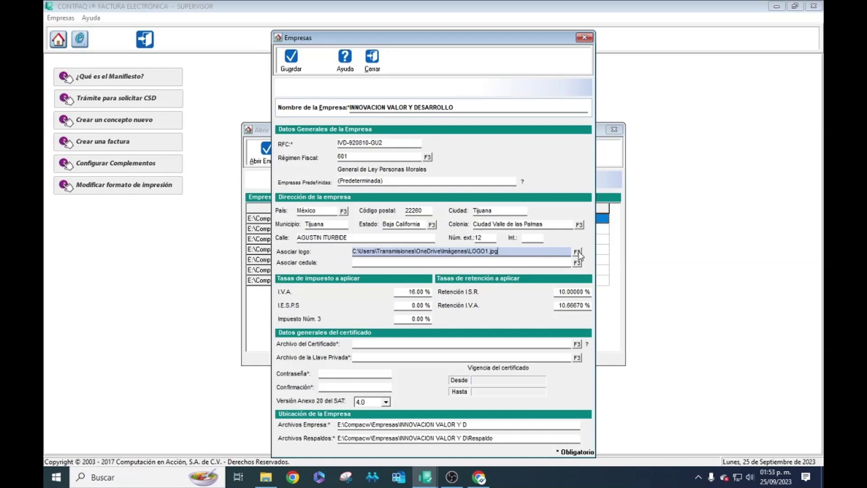
{"action": "left_click", "coordinate": [577, 252]}
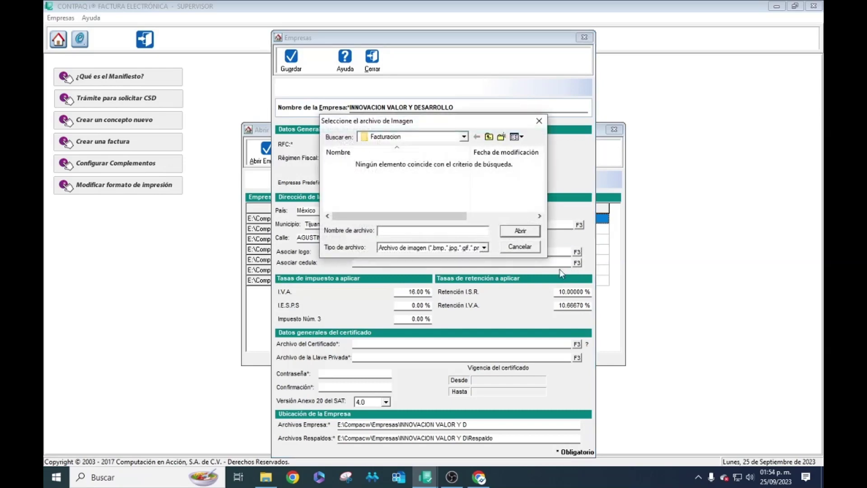
{"action": "left_click", "coordinate": [483, 248]}
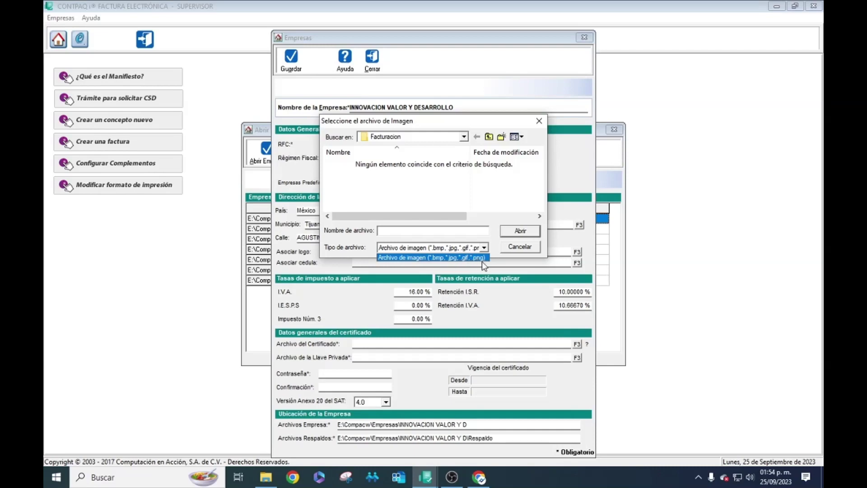
{"action": "left_click", "coordinate": [521, 234]}
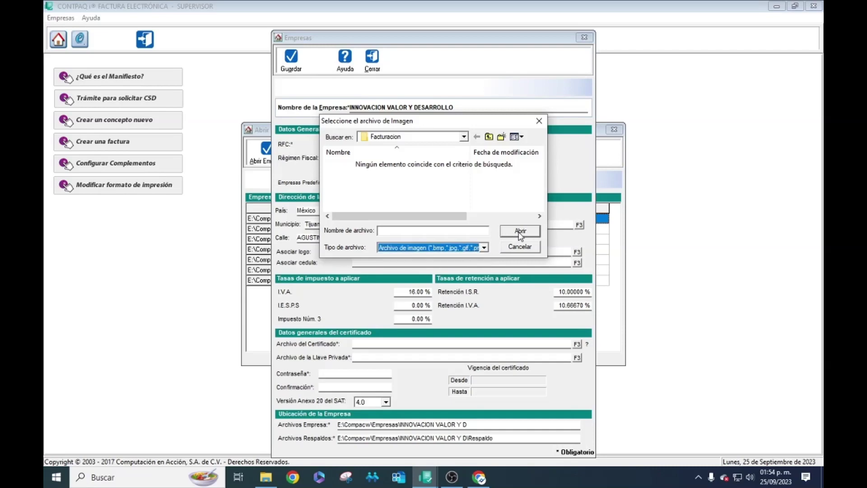
{"action": "left_click", "coordinate": [539, 120]}
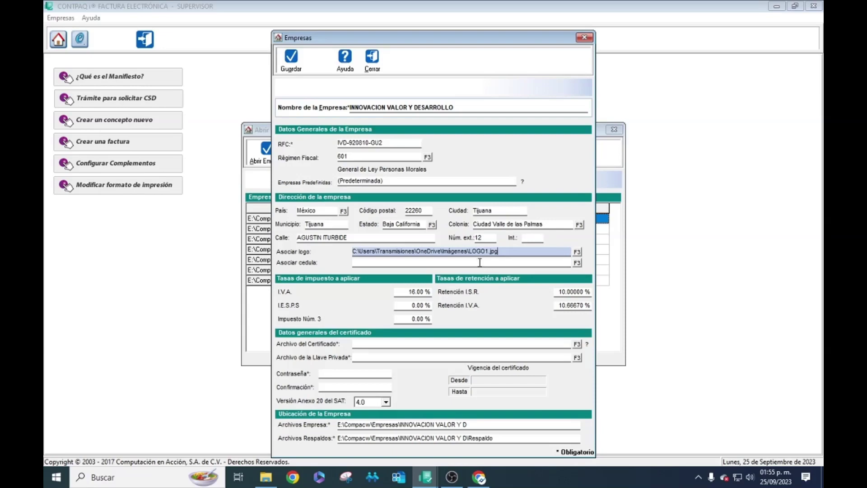
{"action": "left_click", "coordinate": [480, 262]}
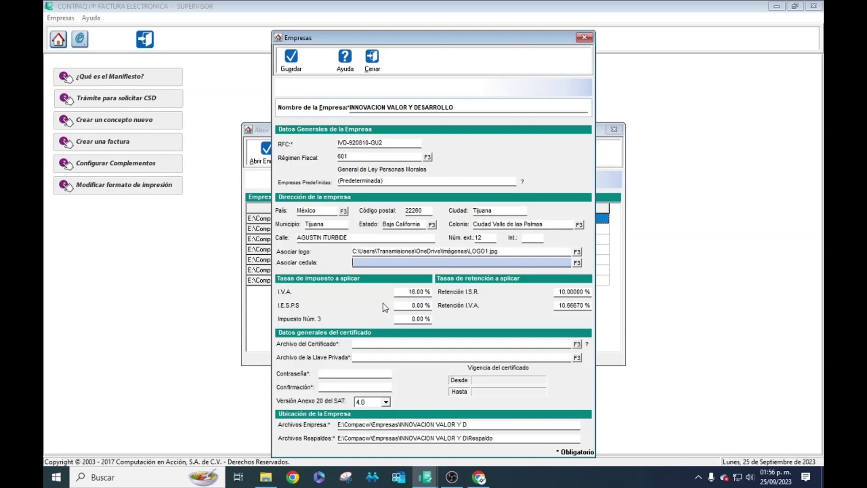
- Replace the 16.00 I.V.A. rate with 8.00 and select the Retención I.S.R. value
{"action": "left_click", "coordinate": [413, 293]}
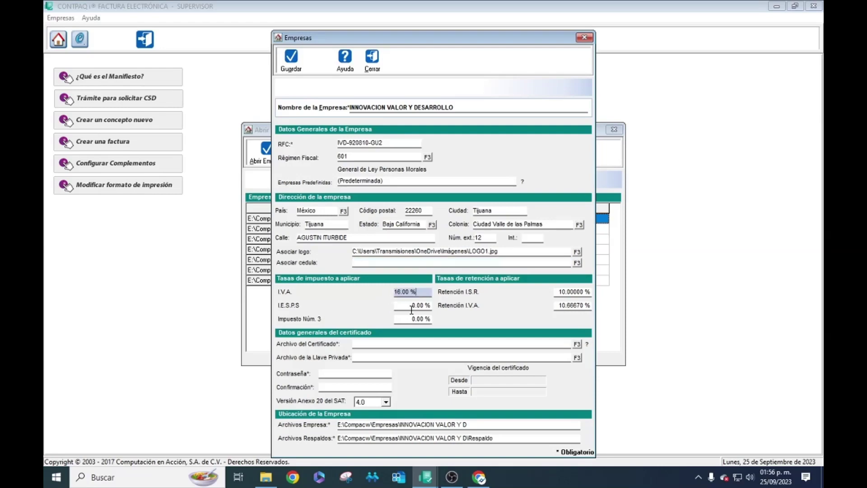
{"action": "key", "text": "Left"}
{"action": "key", "text": "Left"}
{"action": "key", "text": "Left"}
{"action": "key", "text": "BackSpace"}
{"action": "key", "text": "BackSpace"}
{"action": "key", "text": "BackSpace"}
{"action": "key", "text": "BackSpace"}
{"action": "type", "text": "8.00"}
{"action": "key", "text": "Tab"}
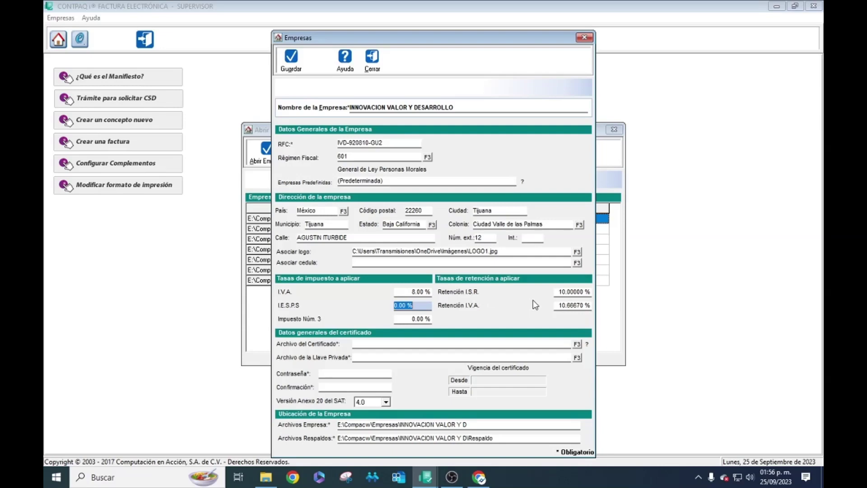
{"action": "left_click", "coordinate": [562, 292]}
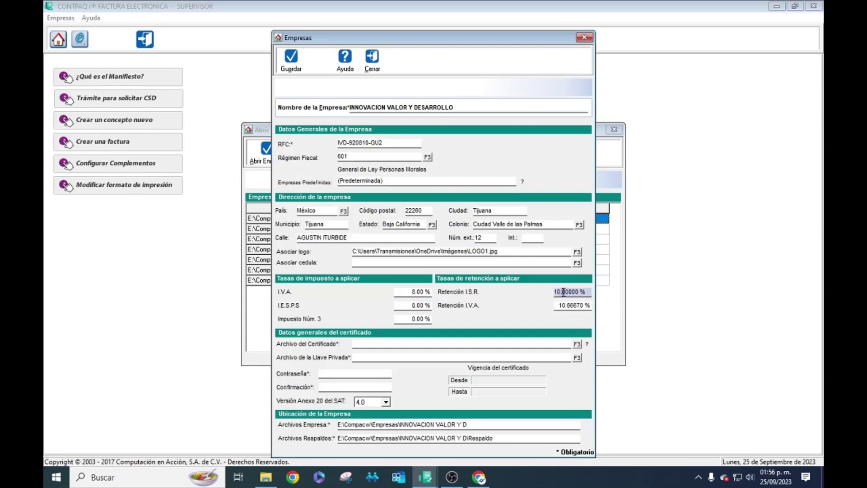
{"action": "left_click", "coordinate": [585, 292]}
- In the certificate file browser, go to the OneDrive Documentos folder
{"action": "left_click", "coordinate": [578, 345]}
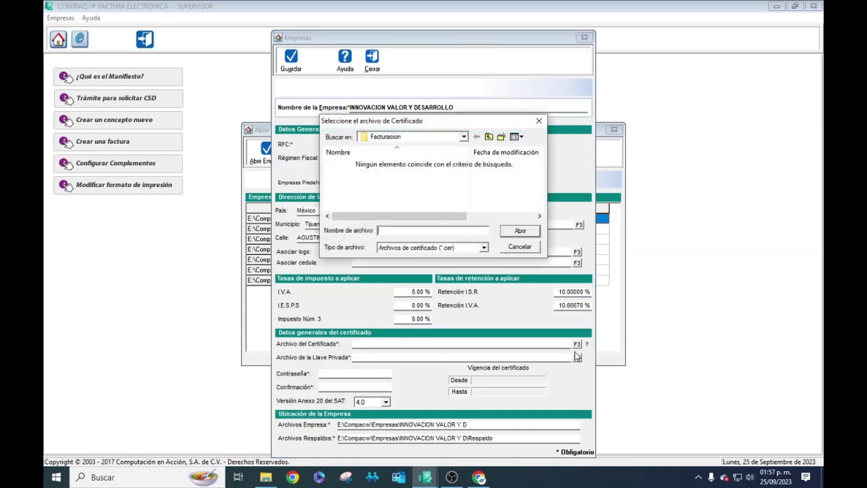
{"action": "left_click", "coordinate": [464, 136]}
{"action": "scroll", "coordinate": [404, 208], "scroll_direction": "up", "scroll_amount": 4}
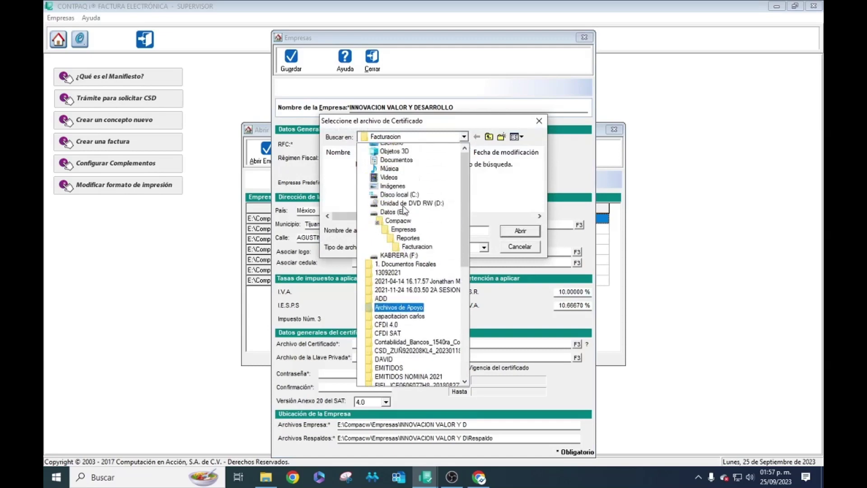
{"action": "scroll", "coordinate": [404, 208], "scroll_direction": "up", "scroll_amount": 3}
{"action": "left_click", "coordinate": [407, 186]}
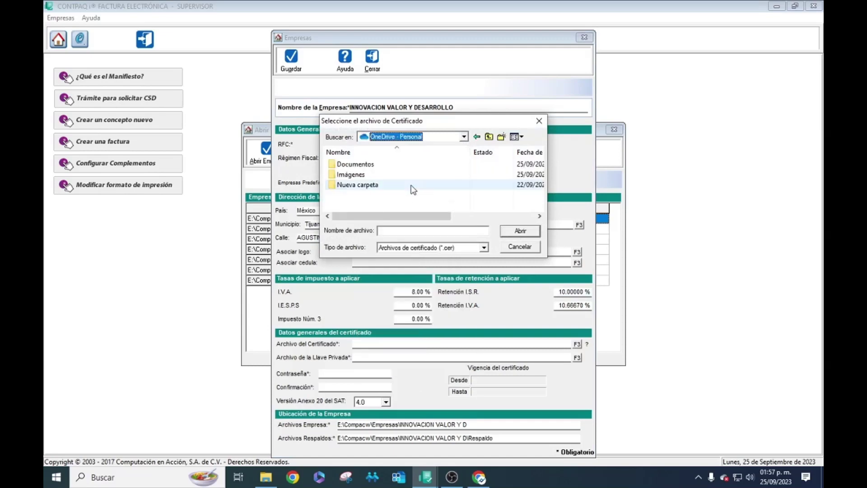
{"action": "double_click", "coordinate": [375, 164]}
{"action": "scroll", "coordinate": [395, 172], "scroll_direction": "down", "scroll_amount": 1}
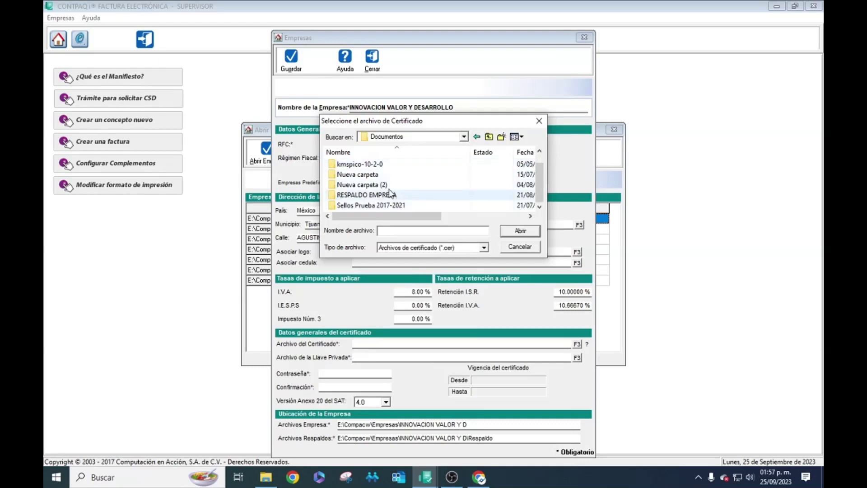
{"action": "scroll", "coordinate": [377, 193], "scroll_direction": "up", "scroll_amount": 1}
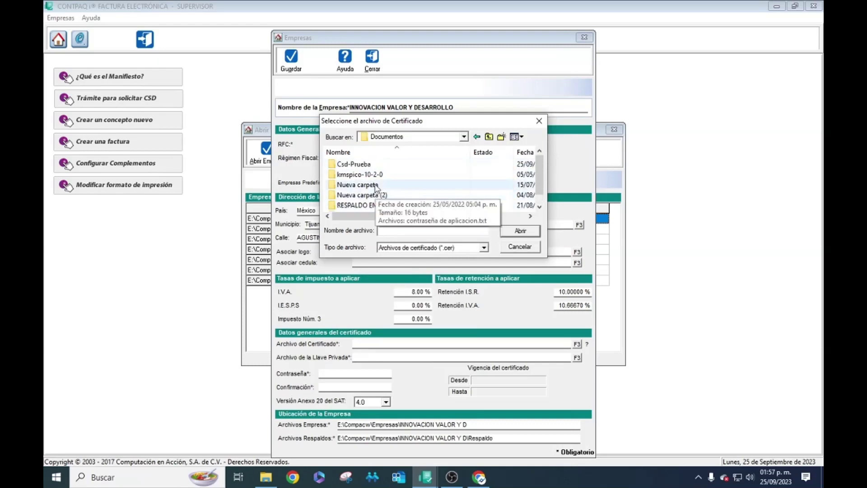
- Open Csd-Prueba > Personas Morales > company RFC > CSD and select the .cer file
{"action": "double_click", "coordinate": [365, 165]}
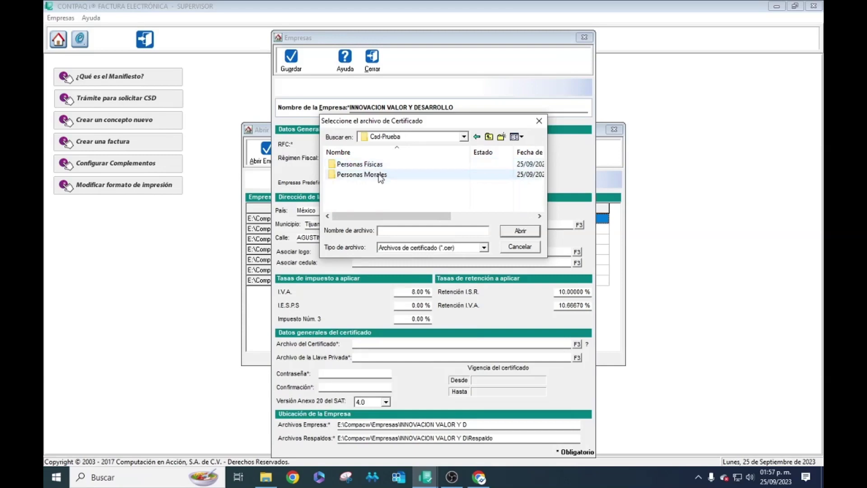
{"action": "double_click", "coordinate": [377, 176]}
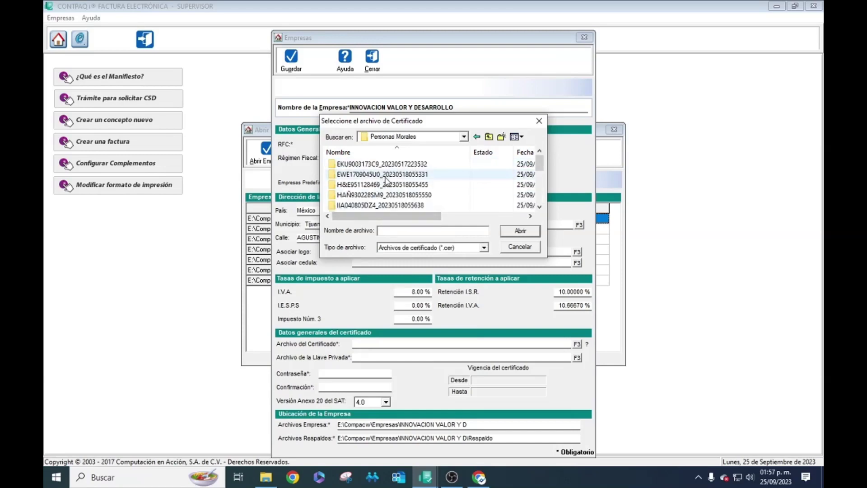
{"action": "scroll", "coordinate": [388, 183], "scroll_direction": "down", "scroll_amount": 1}
{"action": "double_click", "coordinate": [391, 185]}
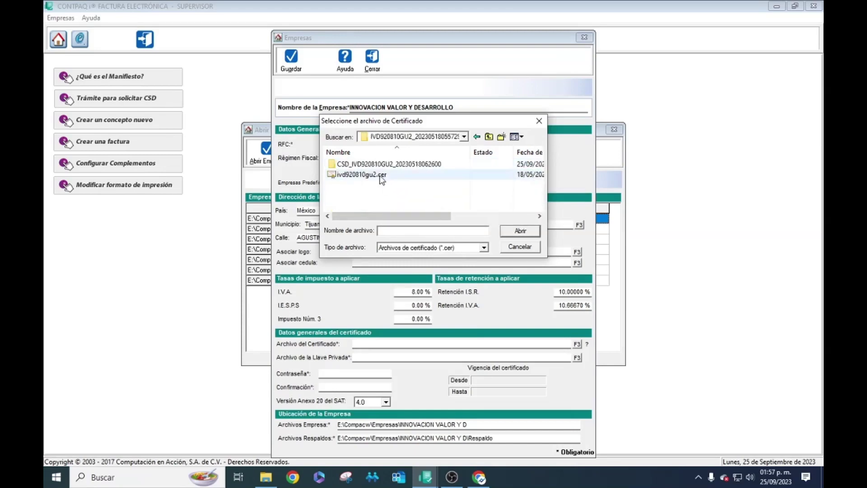
{"action": "double_click", "coordinate": [378, 164]}
{"action": "left_click", "coordinate": [376, 166]}
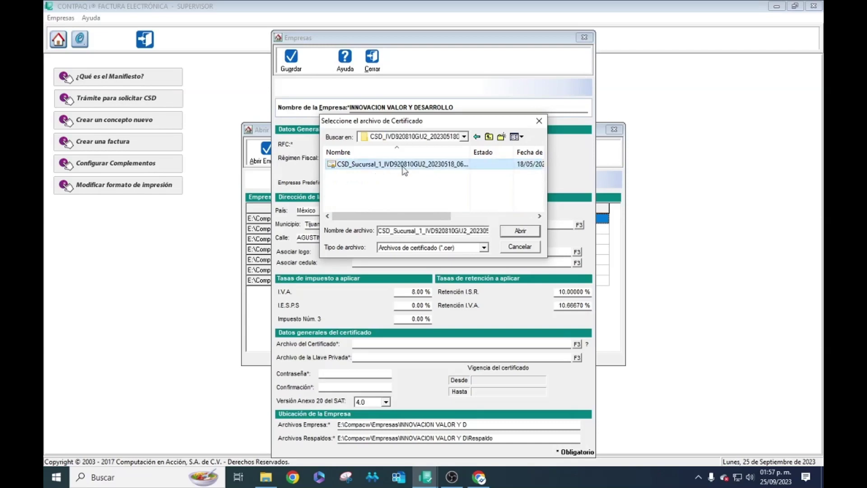
{"action": "left_click", "coordinate": [507, 232]}
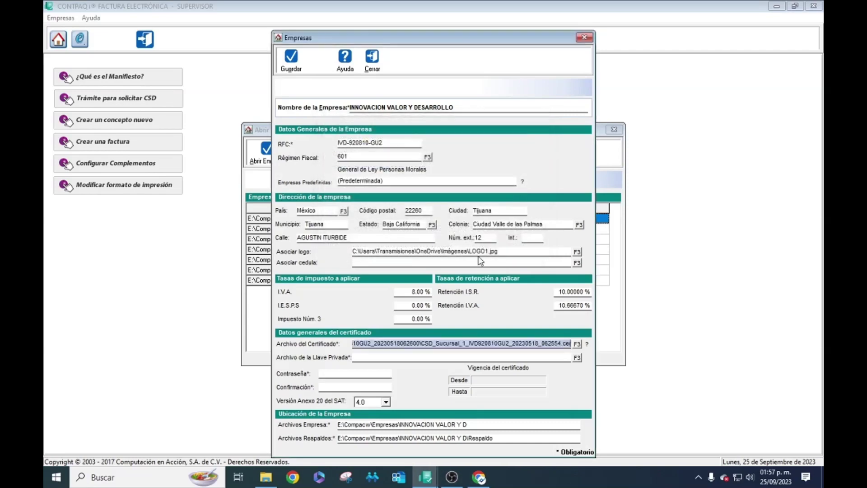
{"action": "left_click", "coordinate": [577, 357]}
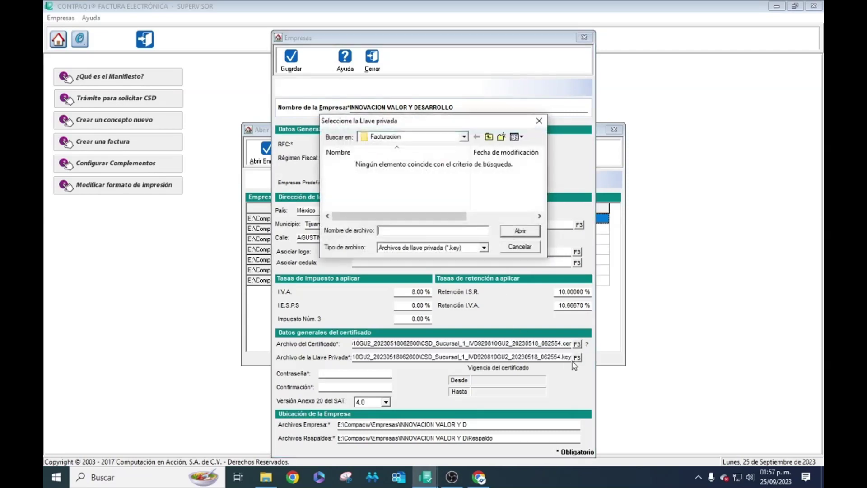
- Select the CSD_Sucursal_1 .key file from OneDrive Documentos > Csd-Prueba > Personas Morales > RFC > CSD
{"action": "left_click", "coordinate": [464, 136]}
{"action": "scroll", "coordinate": [425, 205], "scroll_direction": "up", "scroll_amount": 2}
{"action": "scroll", "coordinate": [425, 206], "scroll_direction": "up", "scroll_amount": 5}
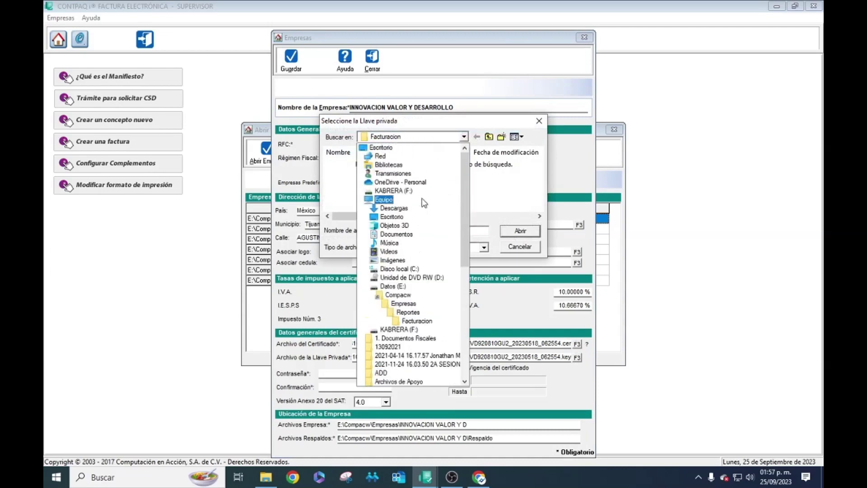
{"action": "left_click", "coordinate": [402, 187]}
{"action": "double_click", "coordinate": [353, 166]}
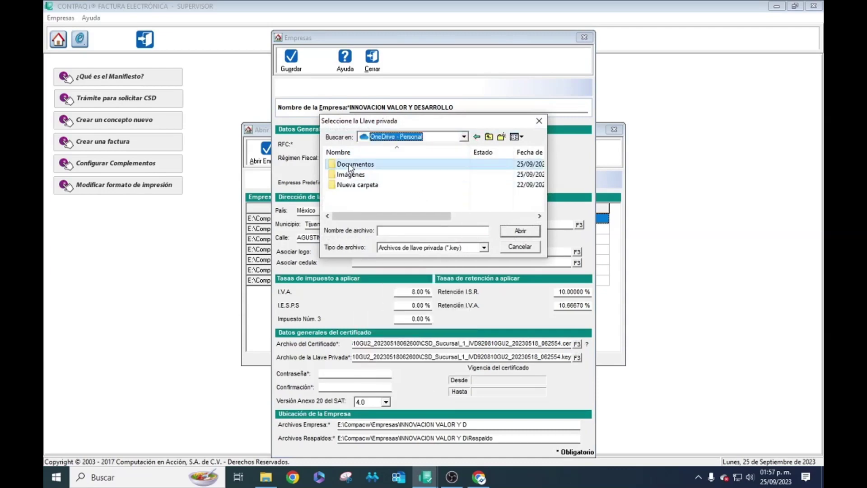
{"action": "double_click", "coordinate": [359, 165]}
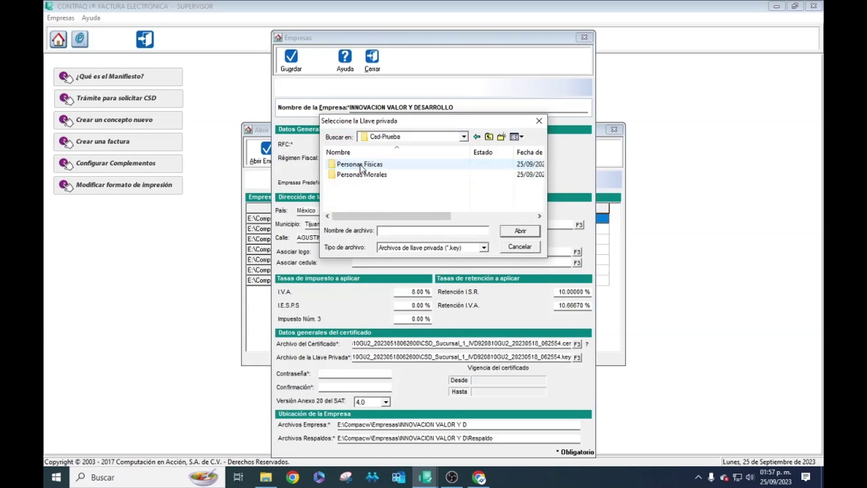
{"action": "double_click", "coordinate": [364, 174]}
{"action": "scroll", "coordinate": [370, 188], "scroll_direction": "down", "scroll_amount": 1}
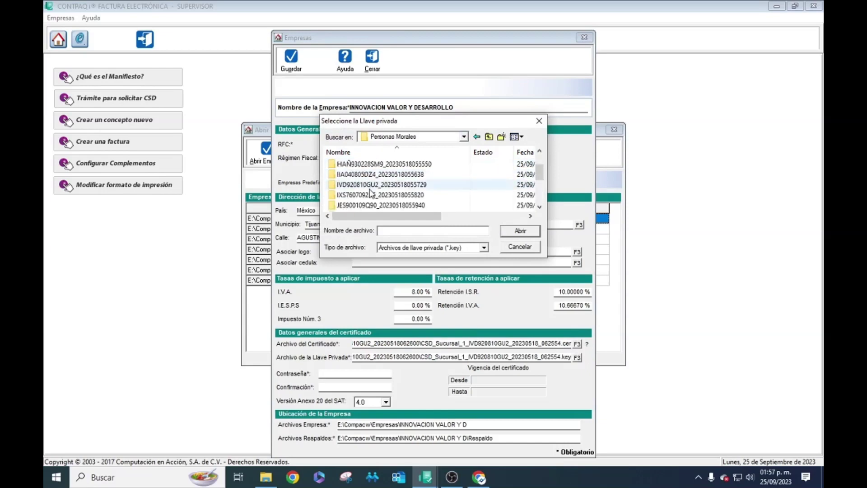
{"action": "double_click", "coordinate": [369, 185]}
{"action": "double_click", "coordinate": [373, 165]}
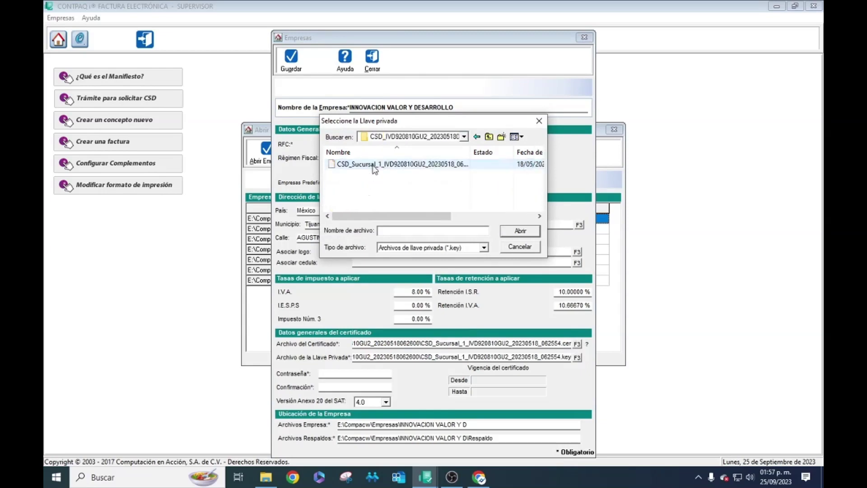
{"action": "left_click", "coordinate": [375, 164]}
{"action": "left_click", "coordinate": [520, 231]}
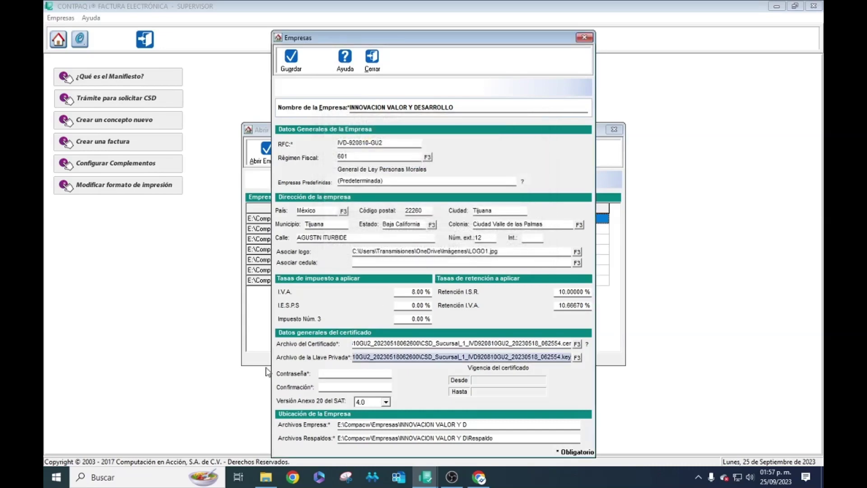
{"action": "left_click", "coordinate": [353, 374]}
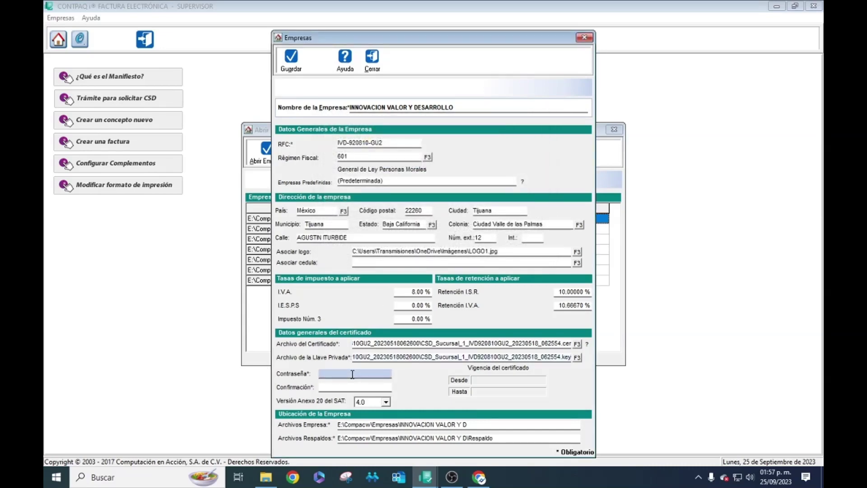
- Type the private key password in Contraseña and again in Confirmación
{"action": "type", "text": "********"}
{"action": "left_click", "coordinate": [344, 387]}
{"action": "type", "text": "*******"}
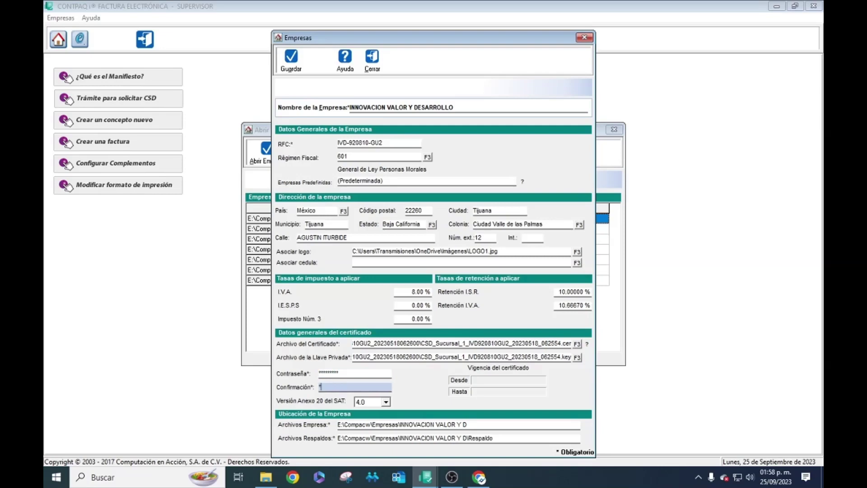
{"action": "type", "text": "**"}
{"action": "left_click", "coordinate": [386, 402]}
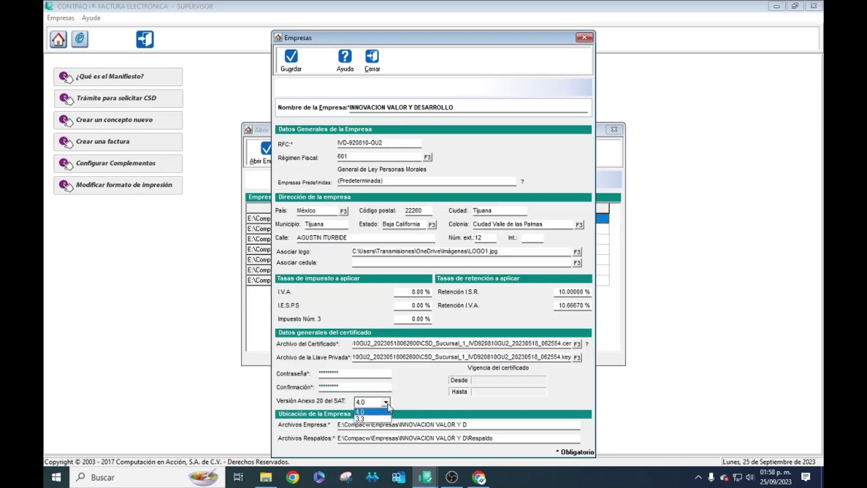
{"action": "left_click", "coordinate": [362, 418]}
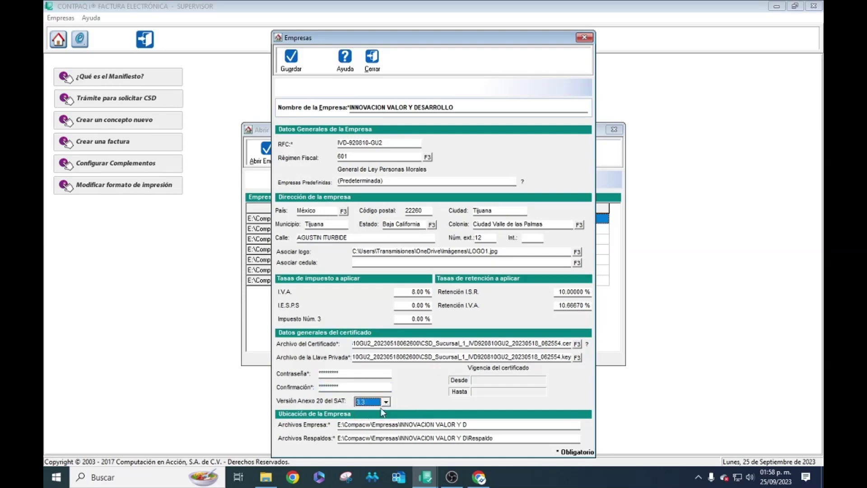
{"action": "left_click", "coordinate": [386, 402]}
{"action": "left_click", "coordinate": [386, 403]}
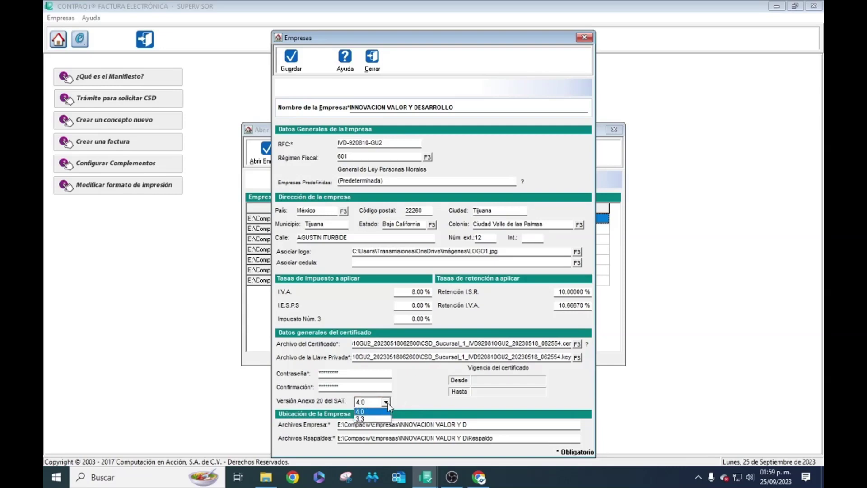
{"action": "left_click", "coordinate": [388, 403]}
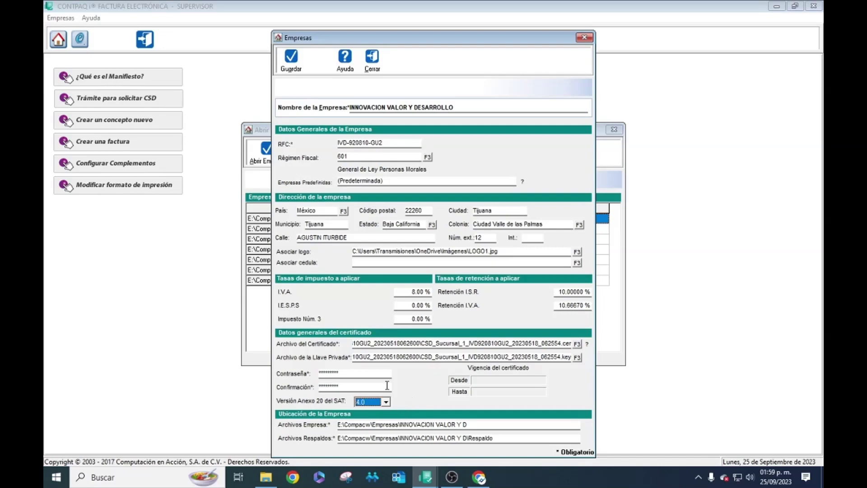
{"action": "left_click", "coordinate": [474, 423]}
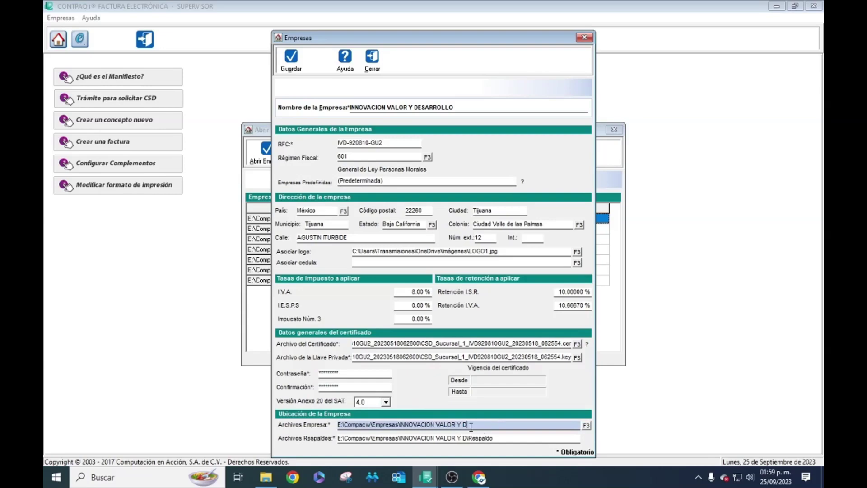
{"action": "left_click", "coordinate": [501, 438]}
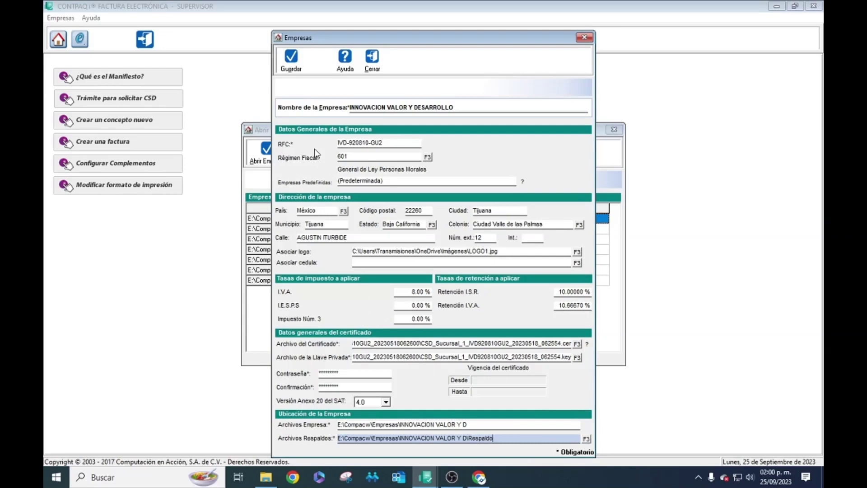
- Save INNOVACION VALOR Y DESARROLLO as a new company and confirm generating its database
{"action": "left_click", "coordinate": [298, 70]}
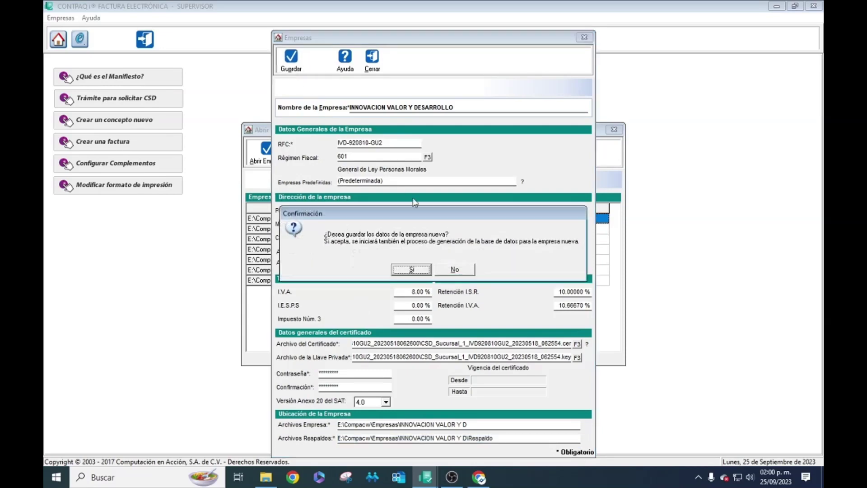
{"action": "left_click", "coordinate": [409, 270]}
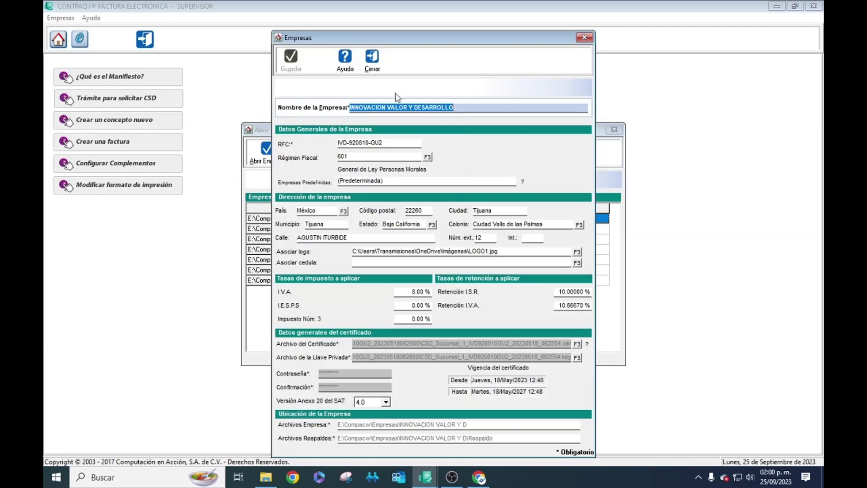
- Close the company form and open INNOVACION VALOR Y DESARROLLO from the Abrir Empresa list
{"action": "left_click", "coordinate": [373, 63]}
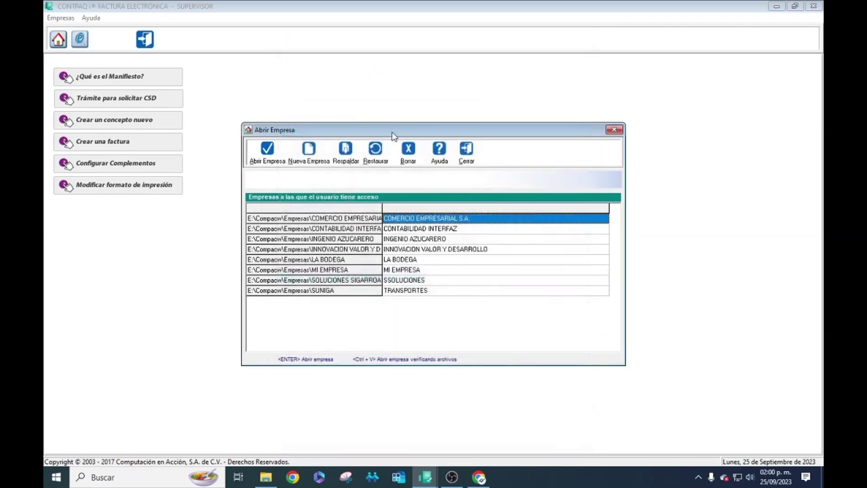
{"action": "left_click", "coordinate": [411, 250]}
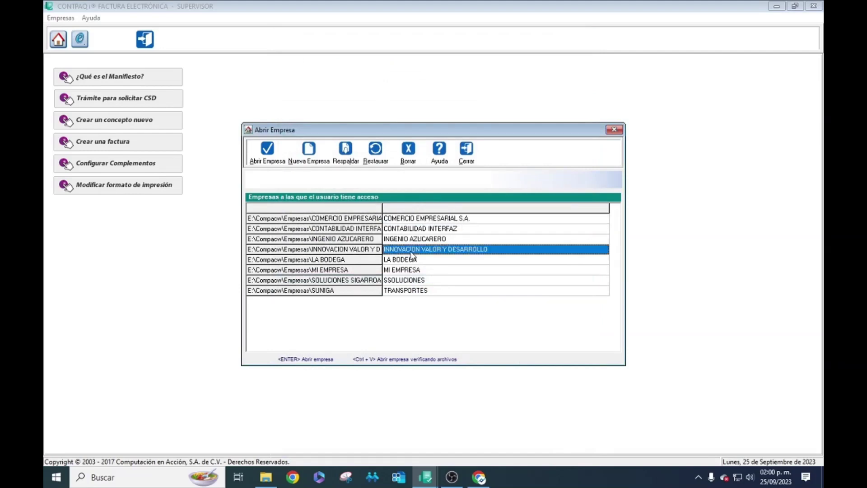
{"action": "left_click", "coordinate": [273, 156]}
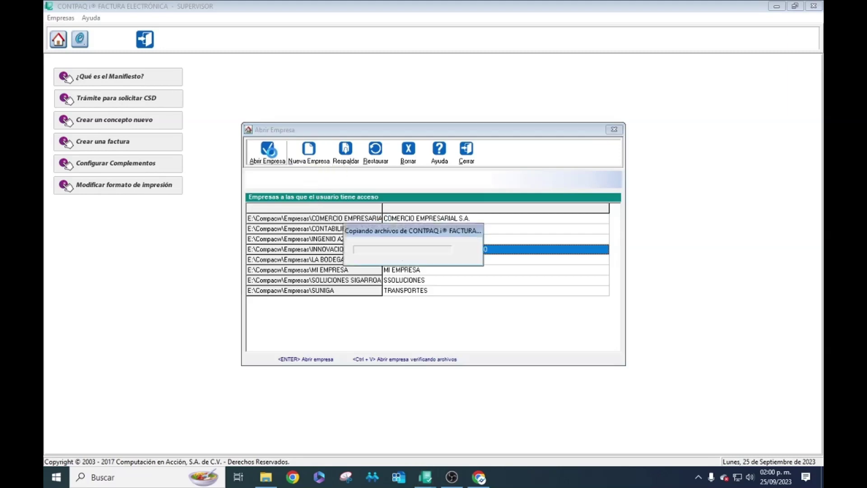